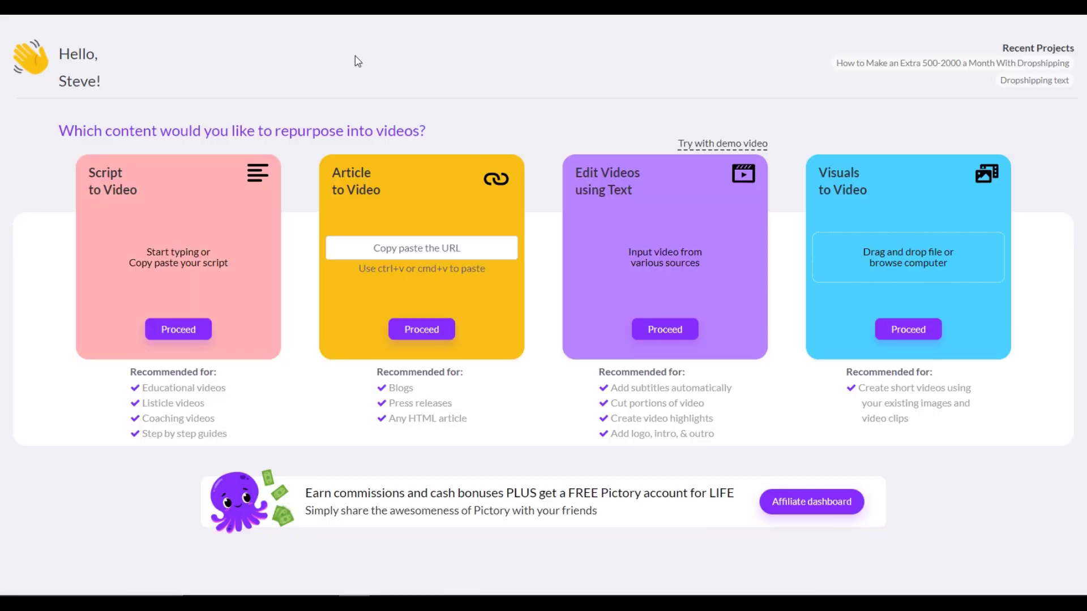
Start a script-to-video project and paste in the 1683-character laptop-deals script.
{"action": "left_click", "coordinate": [201, 337]}
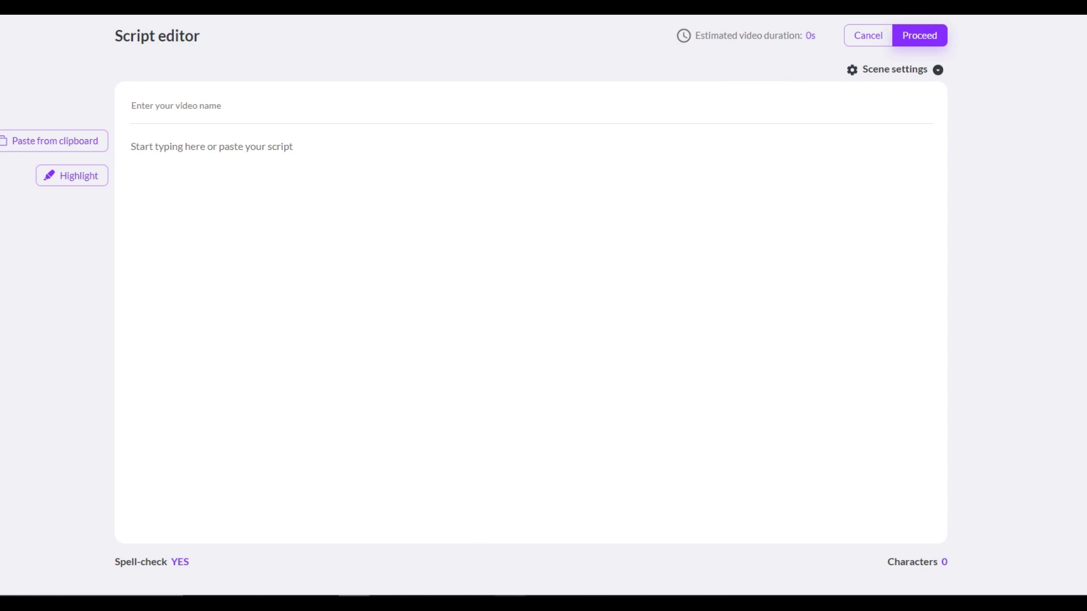
{"action": "key", "text": "alt+Tab"}
{"action": "left_click", "coordinate": [253, 178]}
{"action": "type", "text": "How to Find the Best Deals on Cheap Student Laptops Students are always looking for ways to save money, and one of the best ways to do that is by finding the best deals on cheap student laptops. The first step in getting a great deal on a laptop is to do your research. You can find a lot of great deals online, but you will want to make sure they are reputable and trustworthy. You should also look at the specs of different laptops before making your decision. This will help you figure out what you need from your laptop, so you can make an informed decision about which one is right for you. In this section, we'll explore some different options for cheap student laptops that are available on the market today.  Where to Buy Cheap Laptops Online Buying a laptop is not the easiest task for many people. There are so many different brands and models to choose from that it can be hard to find the right one. A person may also want to buy a laptop with specific features, but they may not be able to find what they are looking for at their local store. This article will provide some tips on where a person can go in order to buy cheap laptops online. The first place that a person should check is Amazon. They have the largest selection of laptops and they usually have the cheapest prices as well. It is also easy for people who live outside of America to order from Amazon because there are no import fees or taxes when ordering from them. The next place that someone should look at is Newegg . They offer free shipping on all orders over $35 and they have a wide selection of laptops available too. Finally, someone who wants an affordable laptop should consider buying one at Walmart ."}
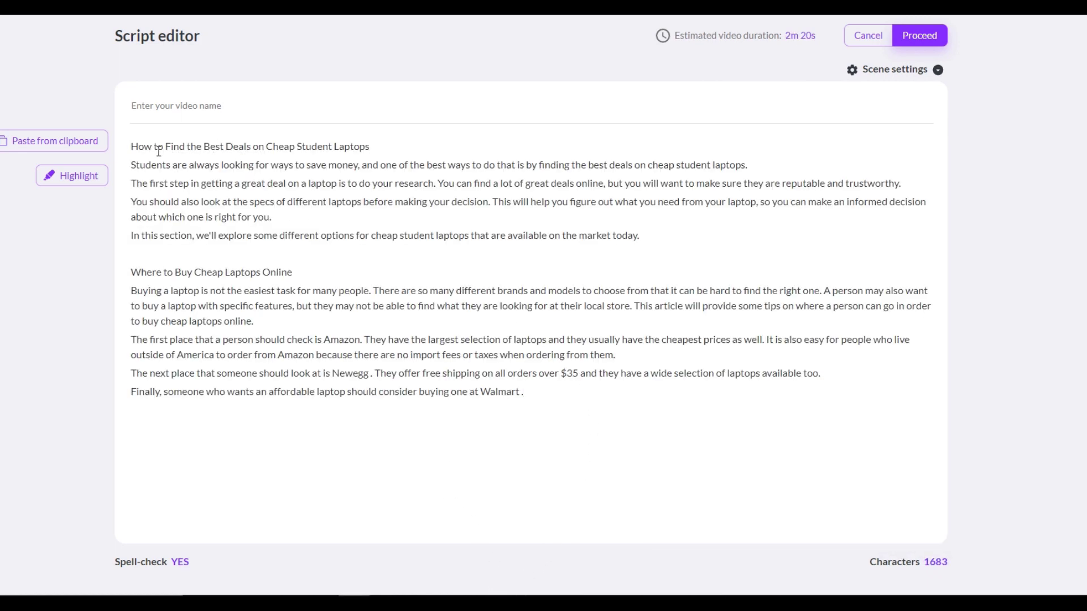
Name the video 'How to Find the Best Deals on Cheap Student Laptops' from the script heading.
{"action": "left_click_drag", "start_coordinate": [132, 148], "coordinate": [301, 132]}
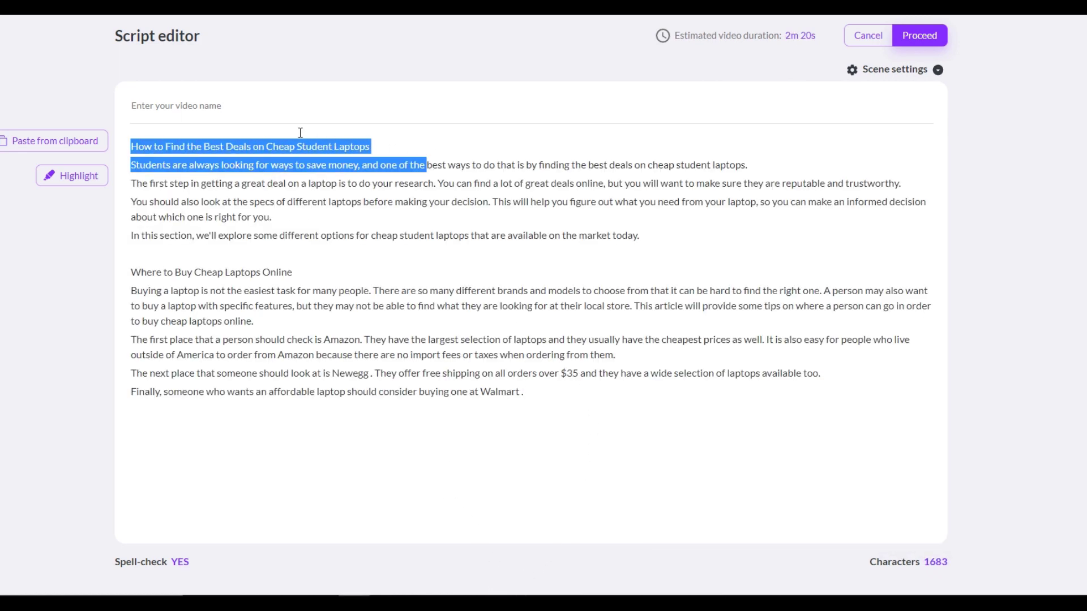
{"action": "left_click", "coordinate": [238, 106]}
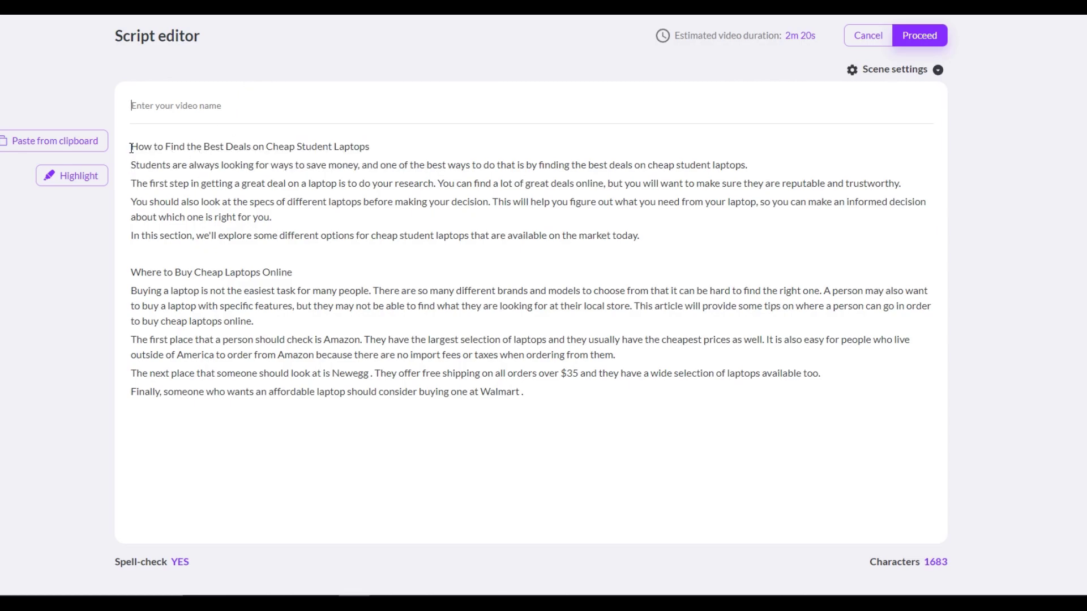
{"action": "left_click_drag", "start_coordinate": [132, 148], "coordinate": [393, 138]}
{"action": "left_click", "coordinate": [209, 106]}
Choose the Caption Standard template at a 16:9 ratio to generate the storyboard.
{"action": "left_click", "coordinate": [933, 35]}
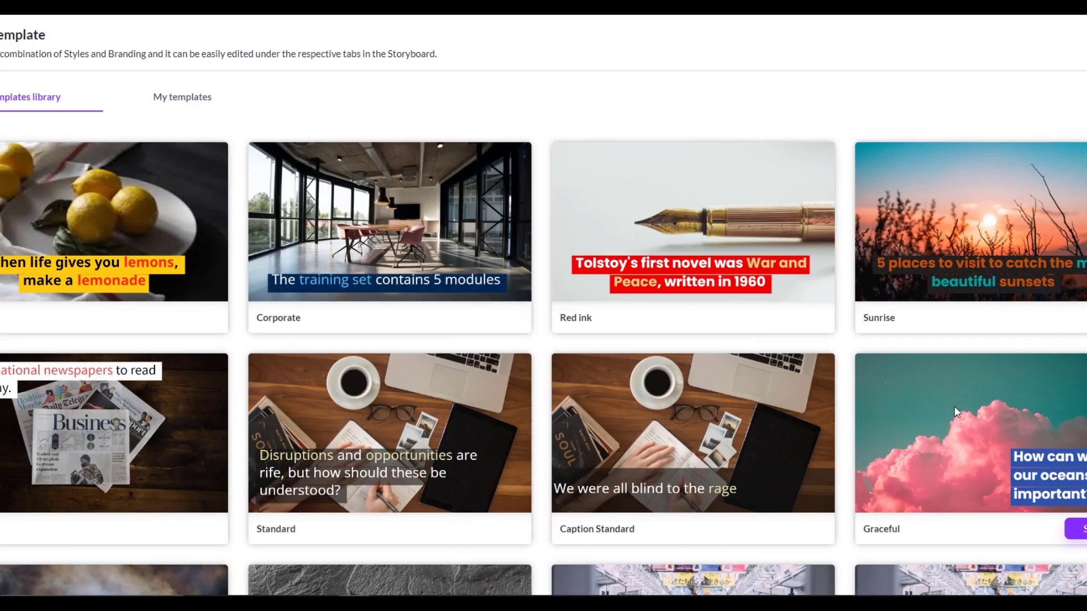
{"action": "scroll", "coordinate": [298, 399], "scroll_direction": "down", "scroll_amount": 1}
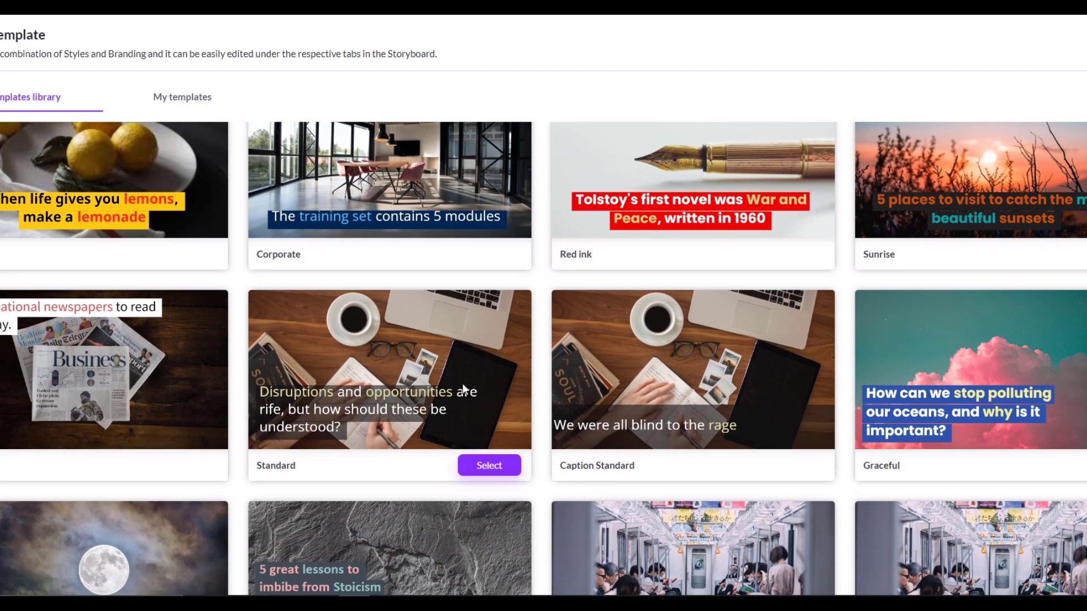
{"action": "left_click", "coordinate": [796, 467]}
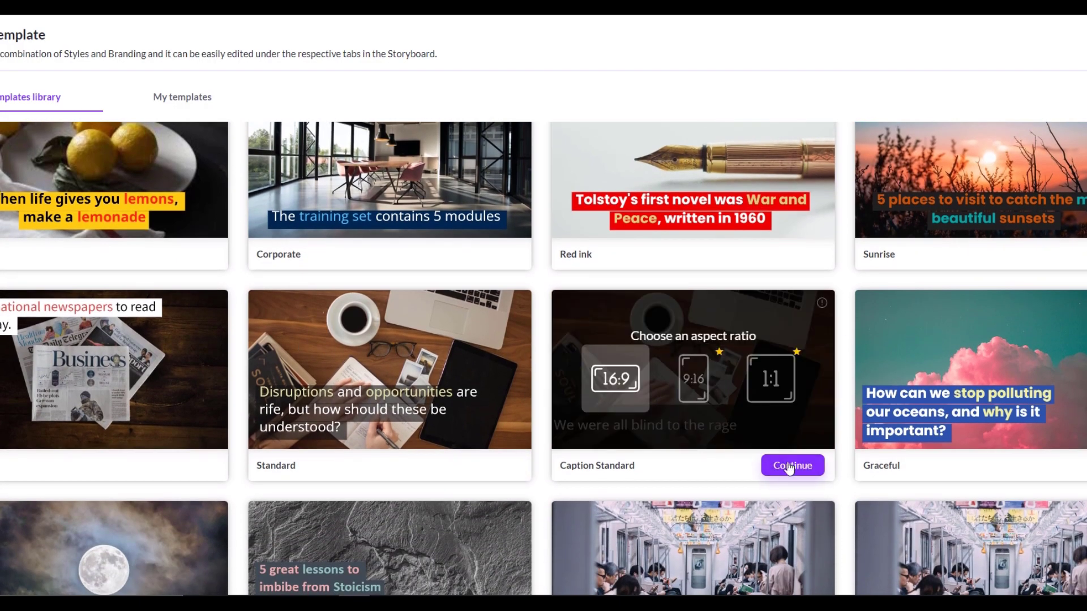
{"action": "left_click", "coordinate": [794, 464]}
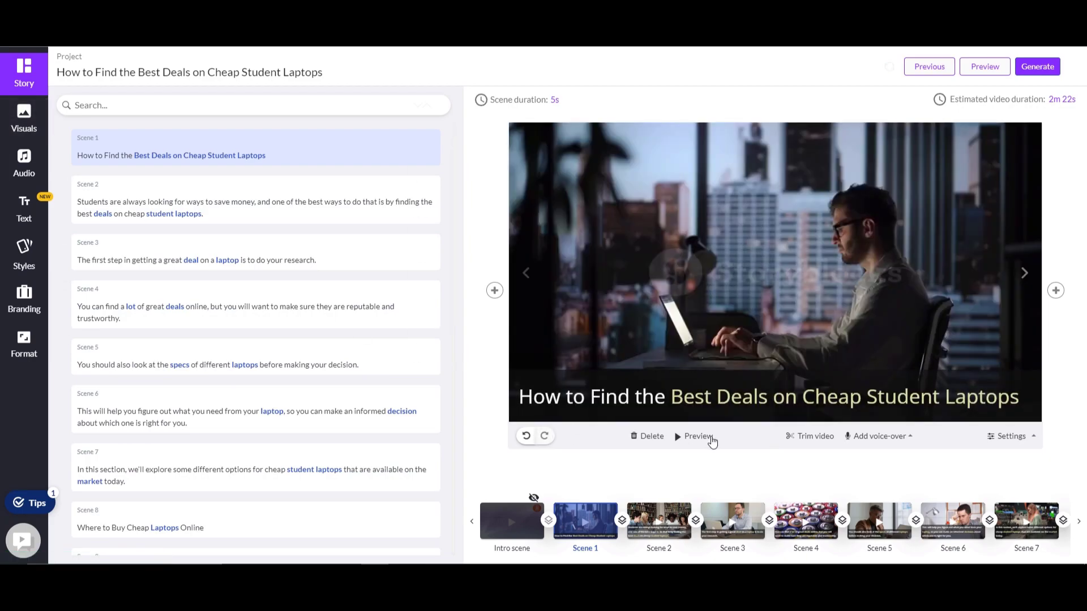
Bring up the Audio voice-over list and apply the US English male voice Matthew.
{"action": "left_click", "coordinate": [24, 165]}
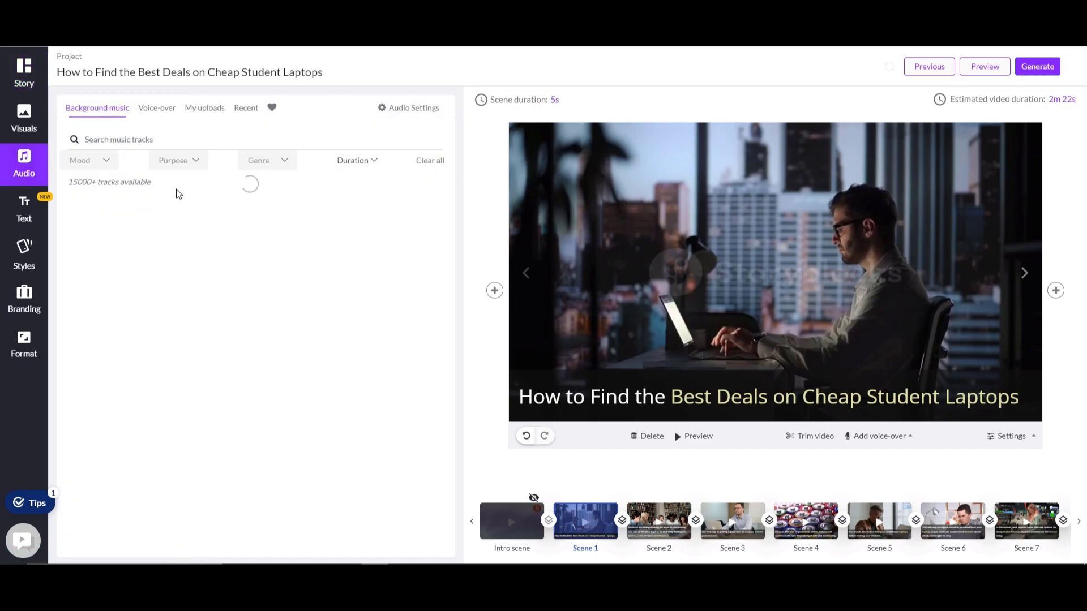
{"action": "left_click", "coordinate": [157, 108]}
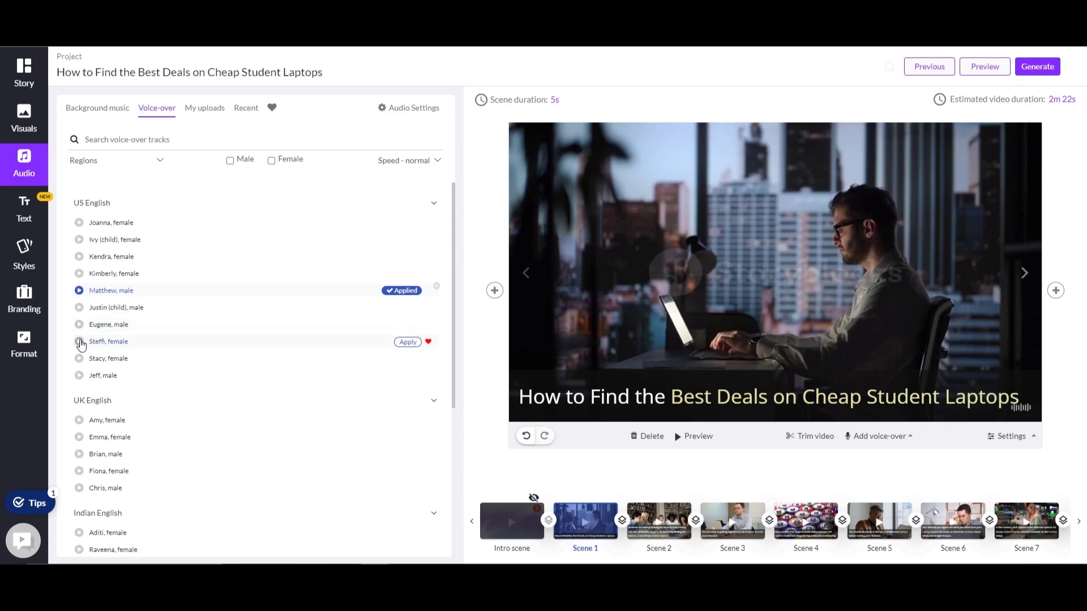
Insert a blank scene after Scene 1, delete it again, and start a full video preview.
{"action": "left_click", "coordinate": [24, 119]}
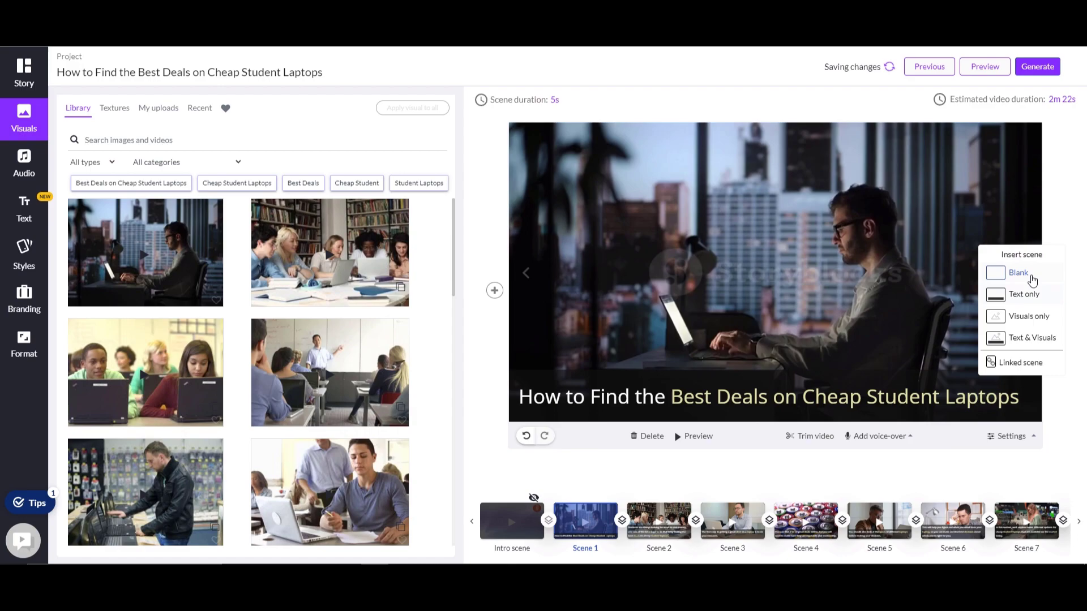
{"action": "left_click", "coordinate": [1056, 290]}
{"action": "left_click", "coordinate": [1020, 272]}
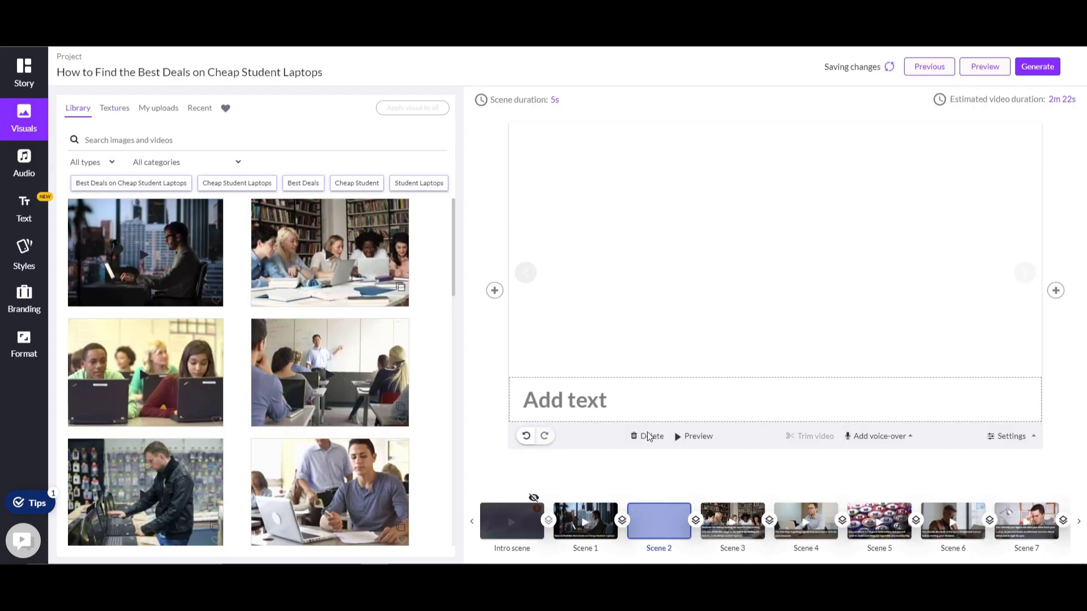
{"action": "left_click", "coordinate": [649, 438]}
{"action": "left_click", "coordinate": [521, 318]}
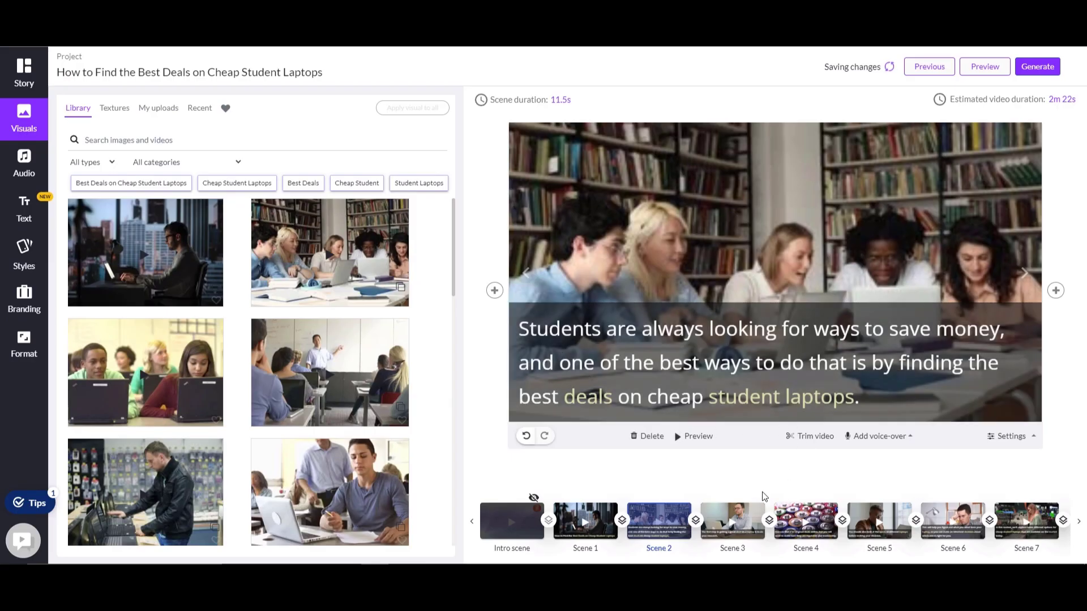
{"action": "left_click", "coordinate": [986, 70]}
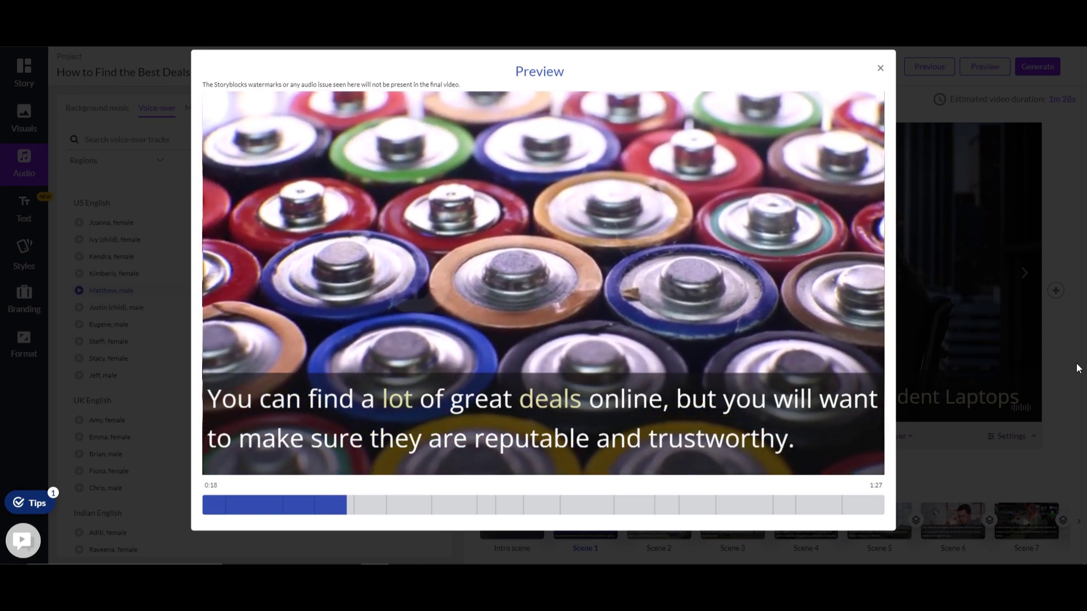
Close the finished 1m 28s preview to return to the storyboard editor.
{"action": "left_click", "coordinate": [1078, 368]}
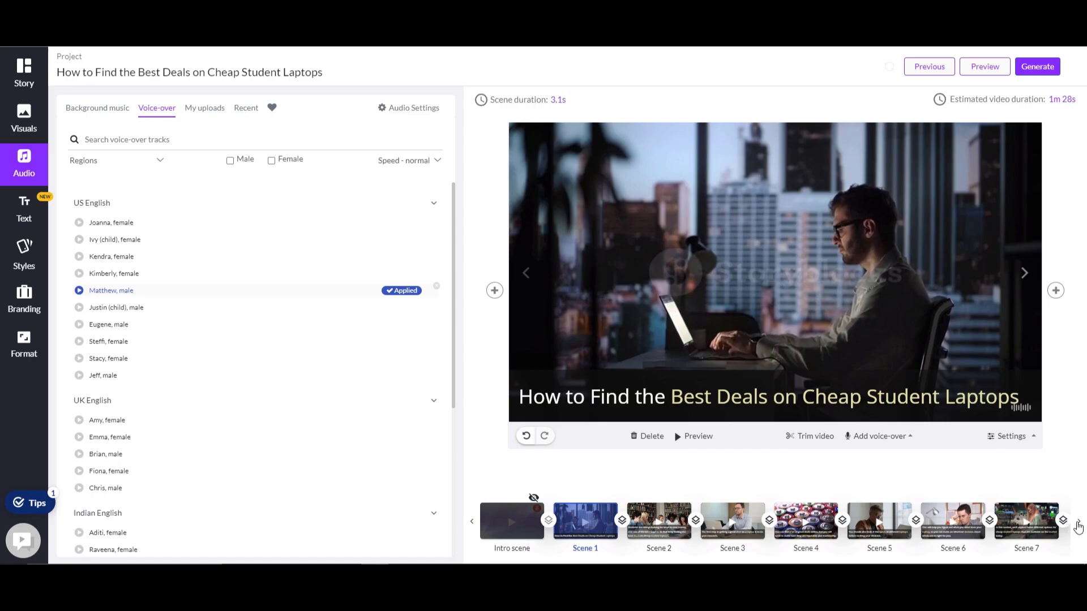
Search visuals for 'laptop' and use the dark laptop clip for Scene 13.
{"action": "left_click", "coordinate": [1078, 524]}
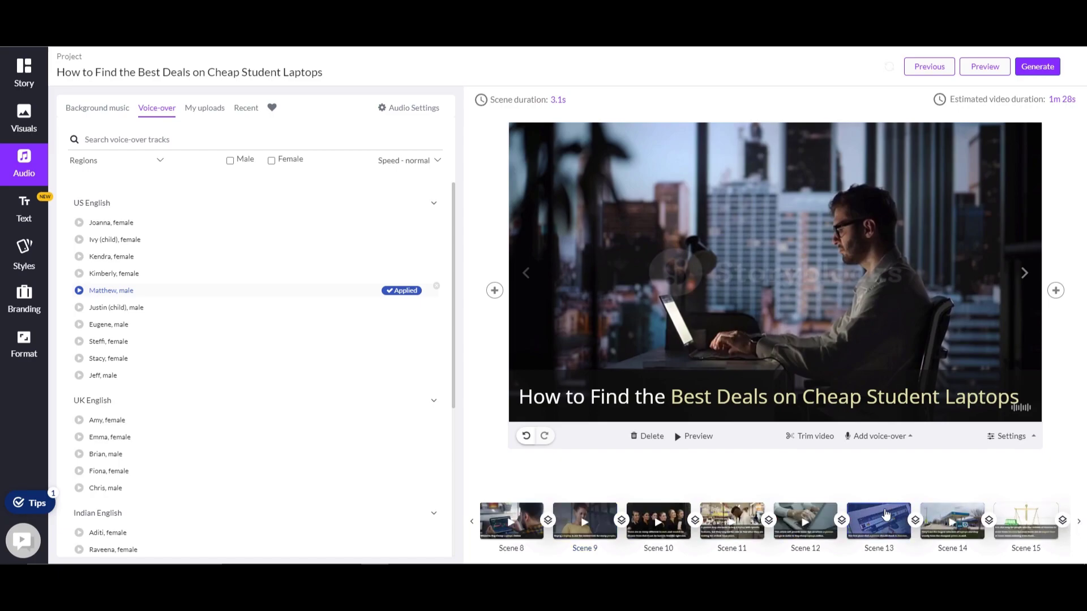
{"action": "left_click", "coordinate": [886, 514]}
{"action": "left_click", "coordinate": [41, 120]}
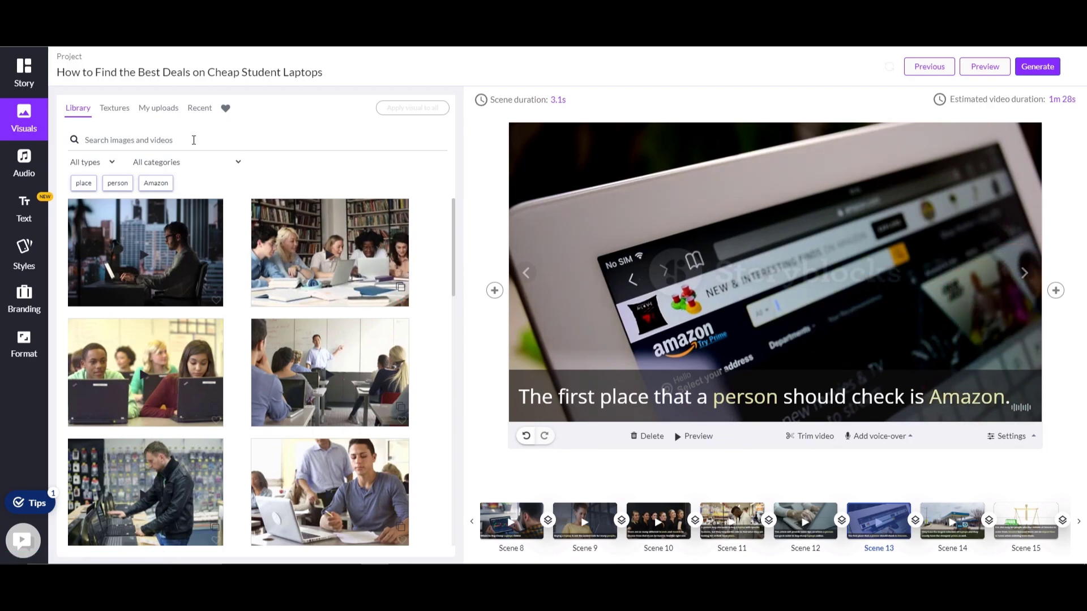
{"action": "left_click", "coordinate": [194, 139]}
{"action": "type", "text": "laptop"}
{"action": "key", "text": "Return"}
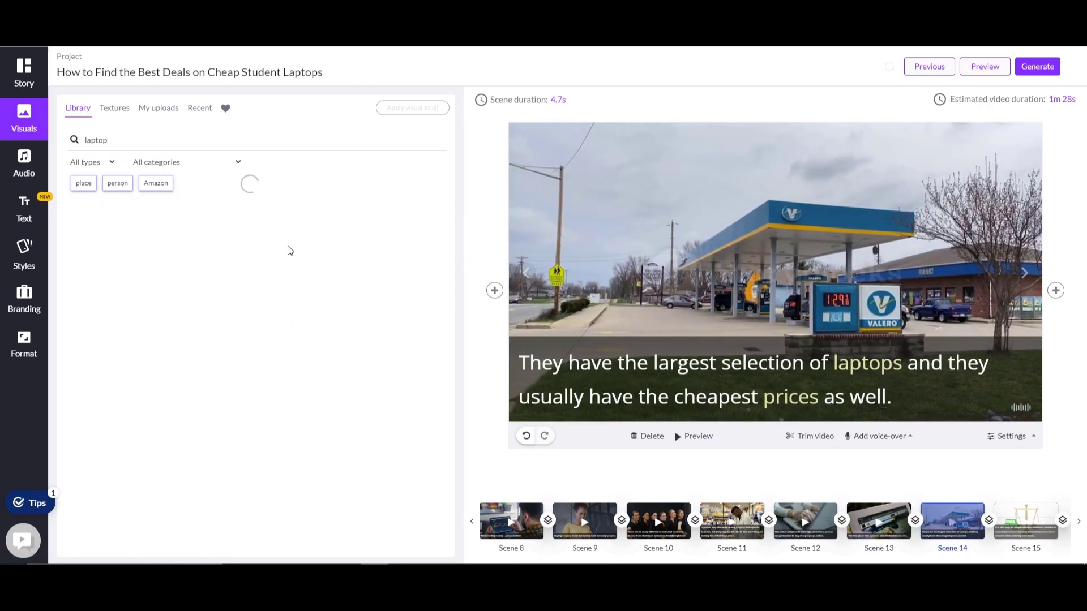
{"action": "left_click", "coordinate": [330, 373]}
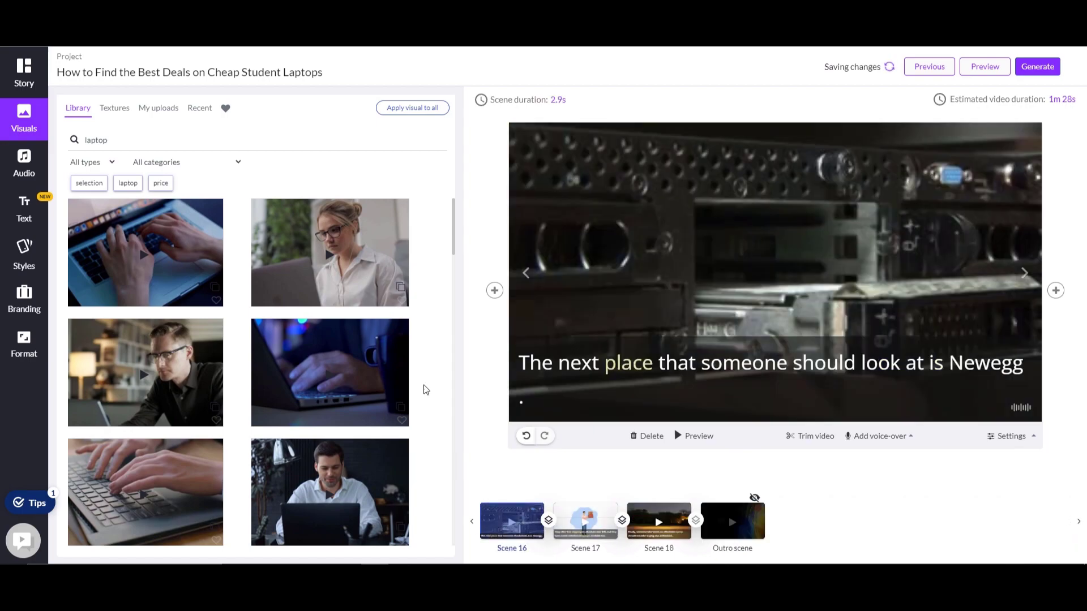
Give Scene 16 the blue-shirt man clip and start generating the final video.
{"action": "scroll", "coordinate": [426, 389], "scroll_direction": "down", "scroll_amount": 3}
{"action": "left_click", "coordinate": [145, 393]}
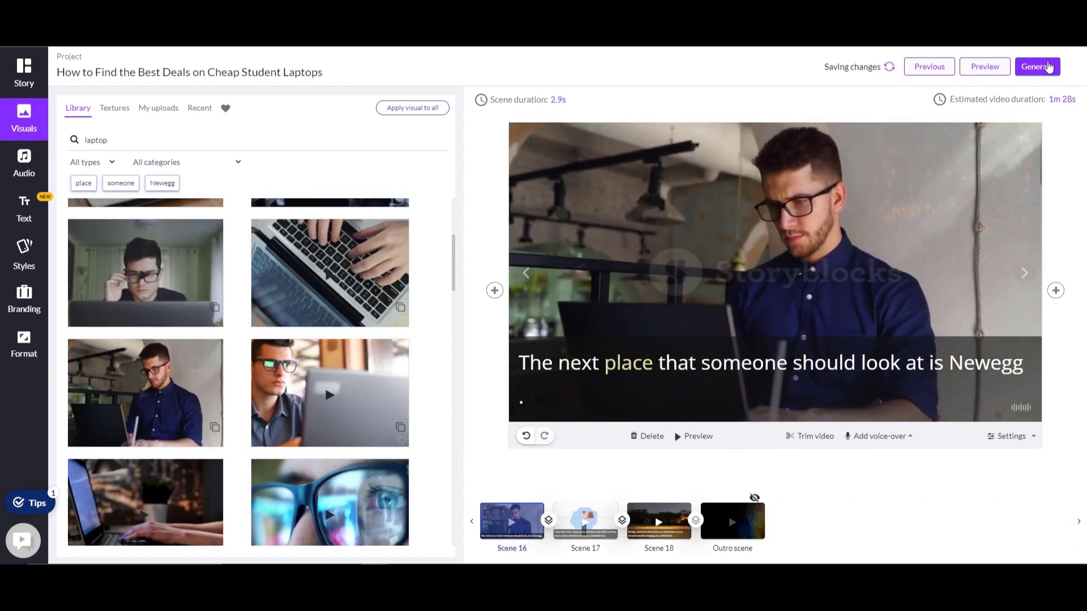
{"action": "left_click", "coordinate": [1049, 66]}
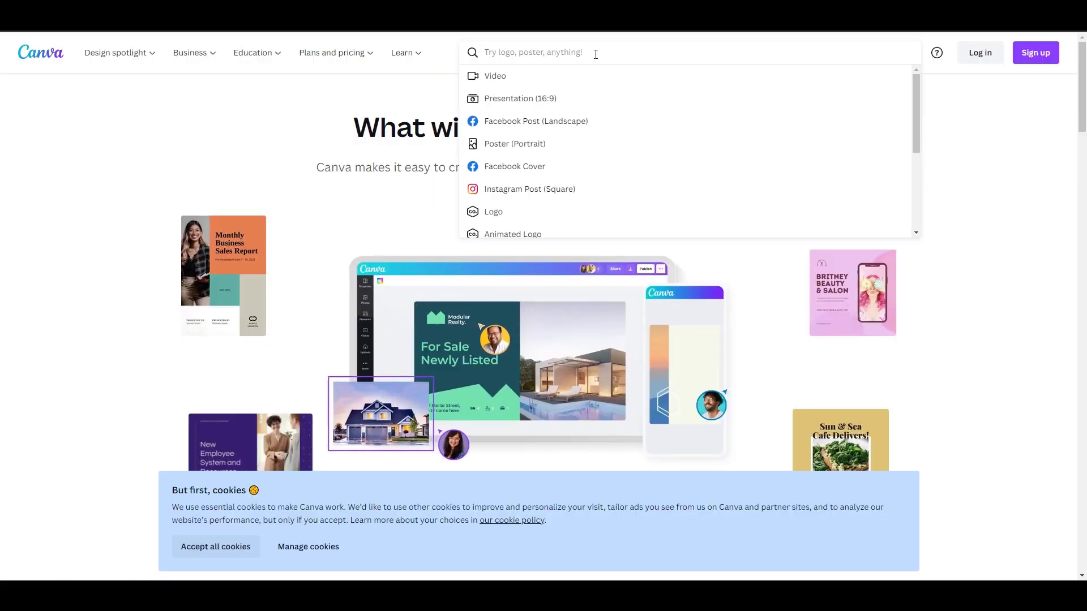
Search Canva for 'youtube t' and start a blank YouTube Thumbnail design.
{"action": "type", "text": "youtube t"}
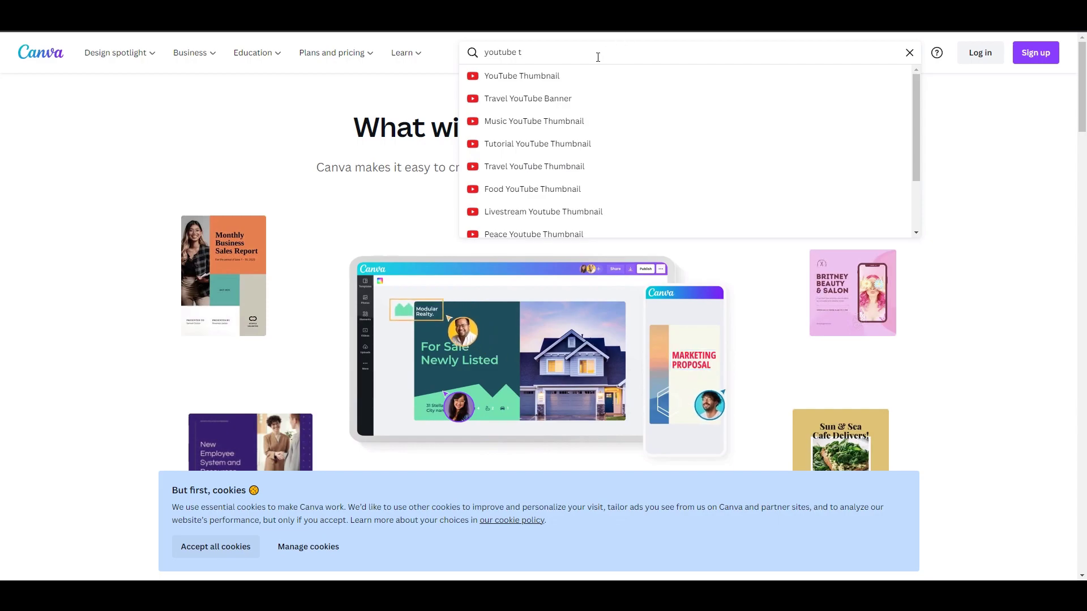
{"action": "left_click", "coordinate": [584, 85]}
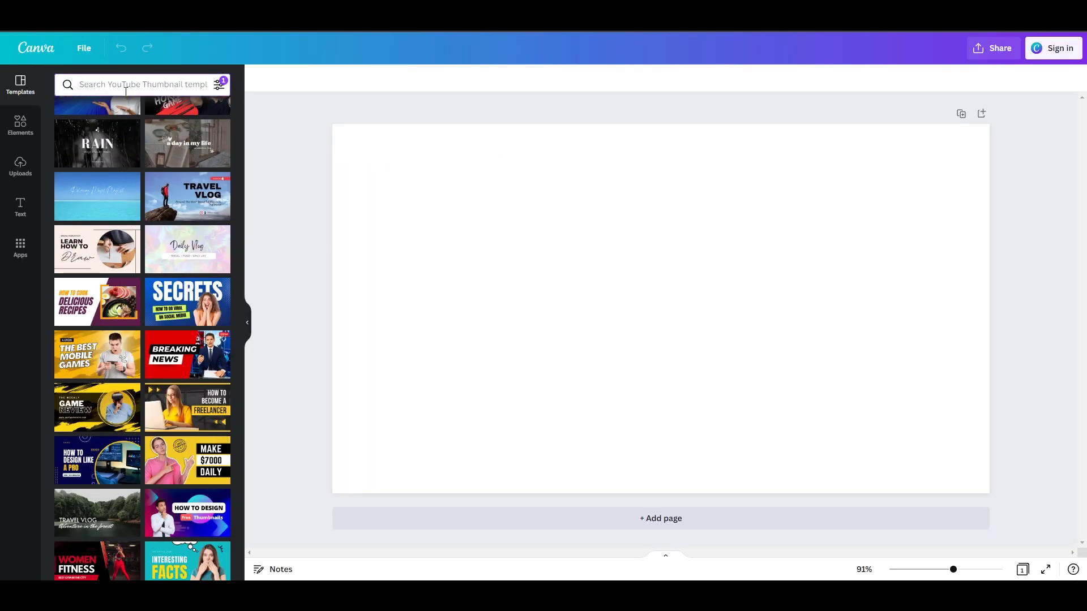
Apply the 'THE TOP 5 CHEAP LAPTOPS' template from a 'best laptop' search and clear its red-bar subtitle.
{"action": "type", "text": "best laptop"}
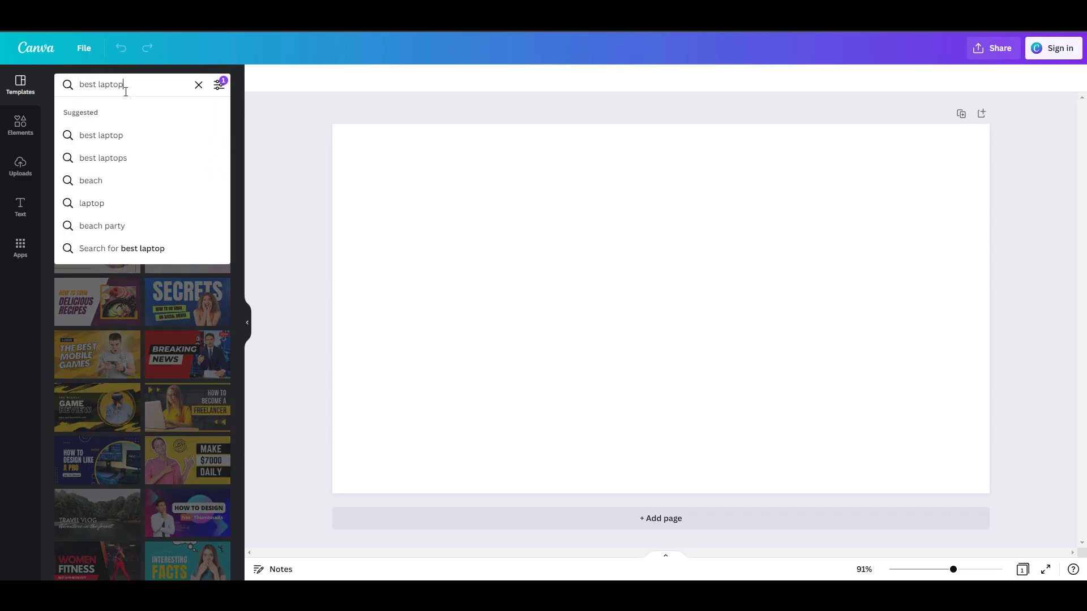
{"action": "key", "text": "Return"}
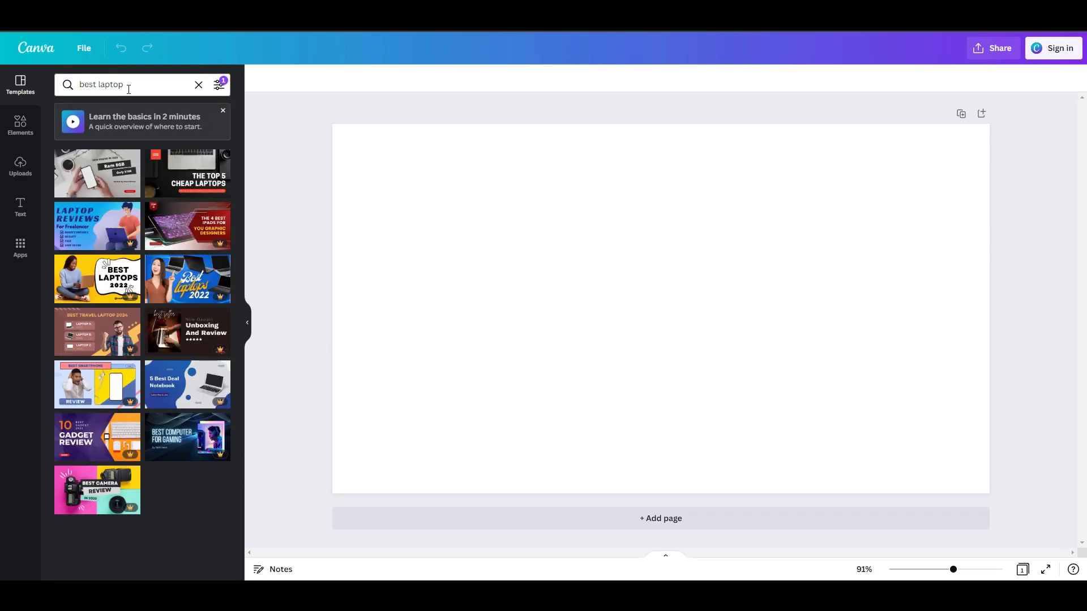
{"action": "left_click", "coordinate": [168, 177]}
{"action": "left_click", "coordinate": [677, 450]}
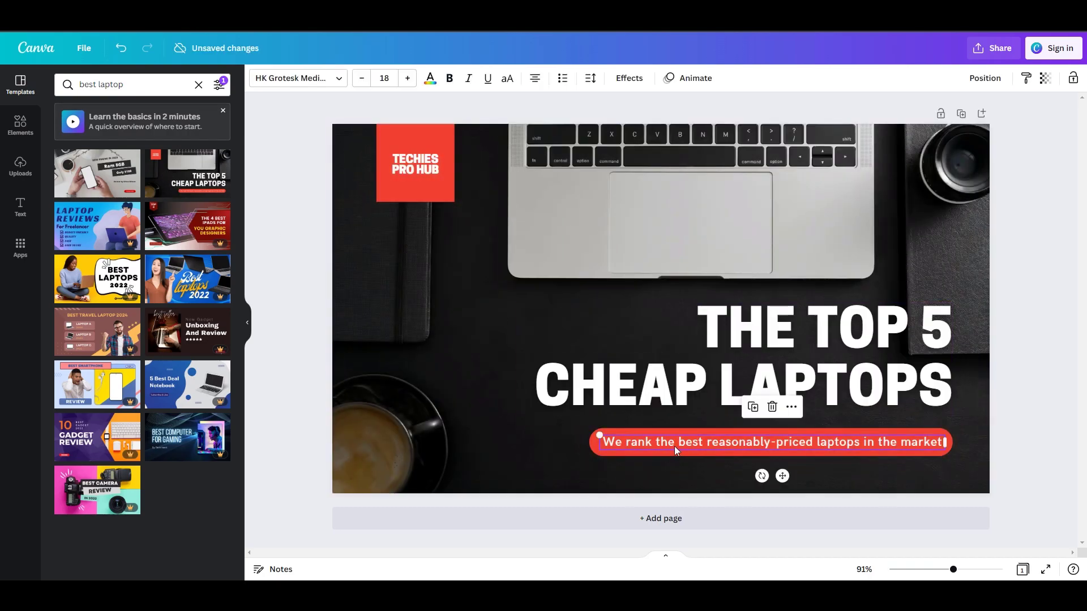
{"action": "key", "text": "ctrl+a"}
{"action": "key", "text": "BackSpace"}
{"action": "left_click", "coordinate": [1045, 375]}
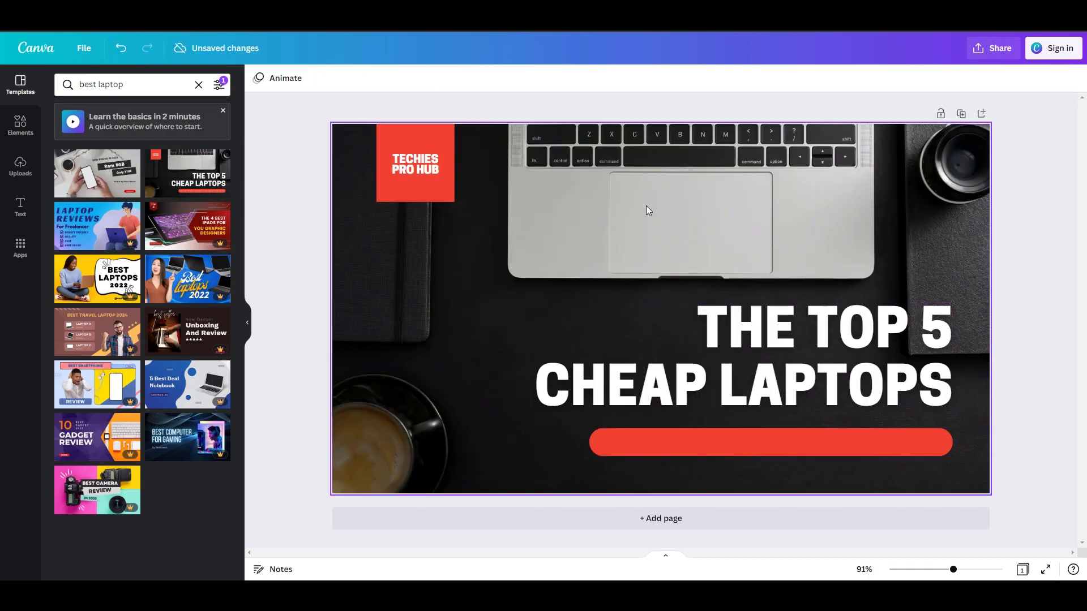
Search design elements for 'laptop' and filter the results to photos.
{"action": "left_click", "coordinate": [20, 125]}
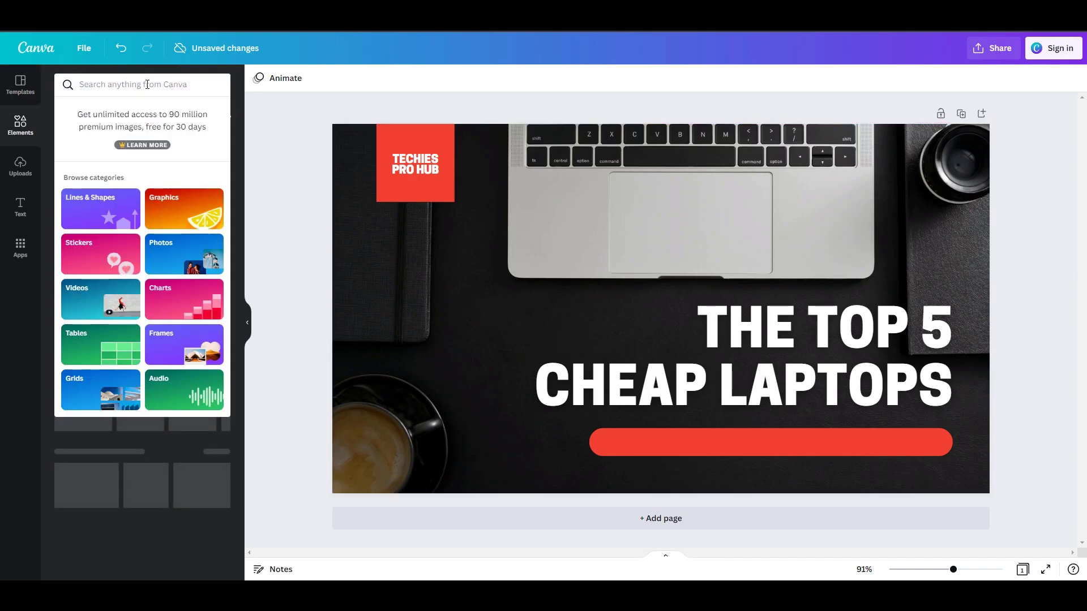
{"action": "type", "text": "laptop"}
{"action": "key", "text": "Return"}
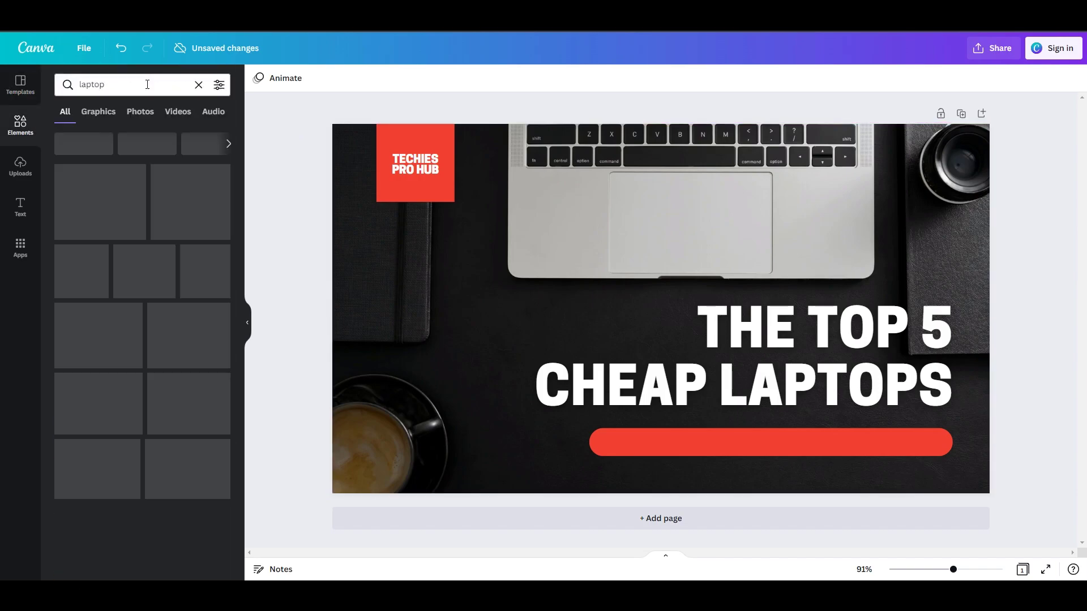
{"action": "left_click", "coordinate": [125, 116]}
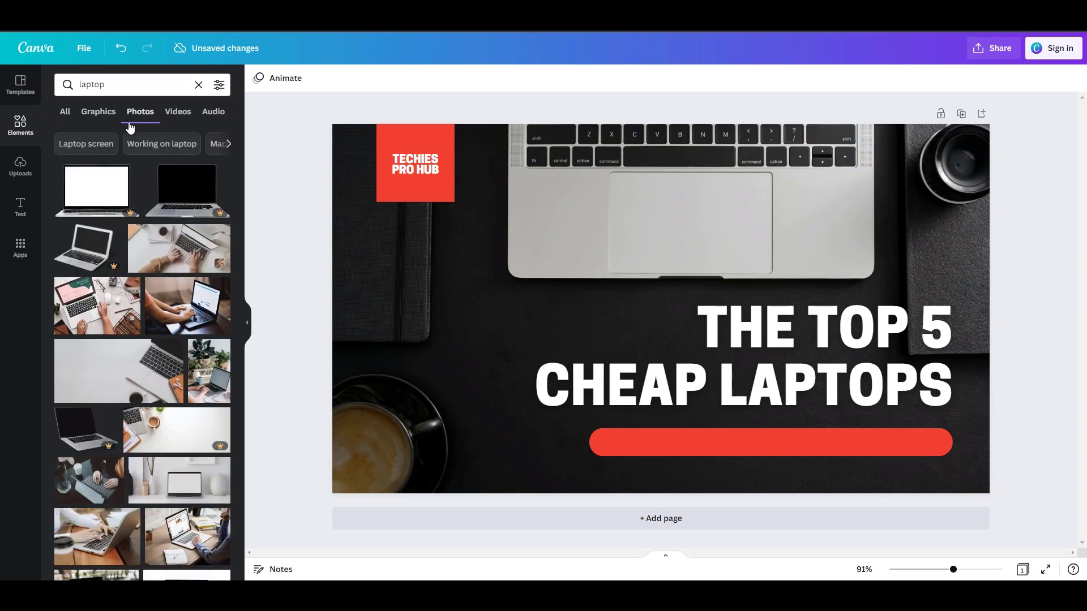
Make a white-desk laptop photo the full background, layered behind the logo and red bar.
{"action": "left_click_drag", "start_coordinate": [122, 367], "coordinate": [381, 184]}
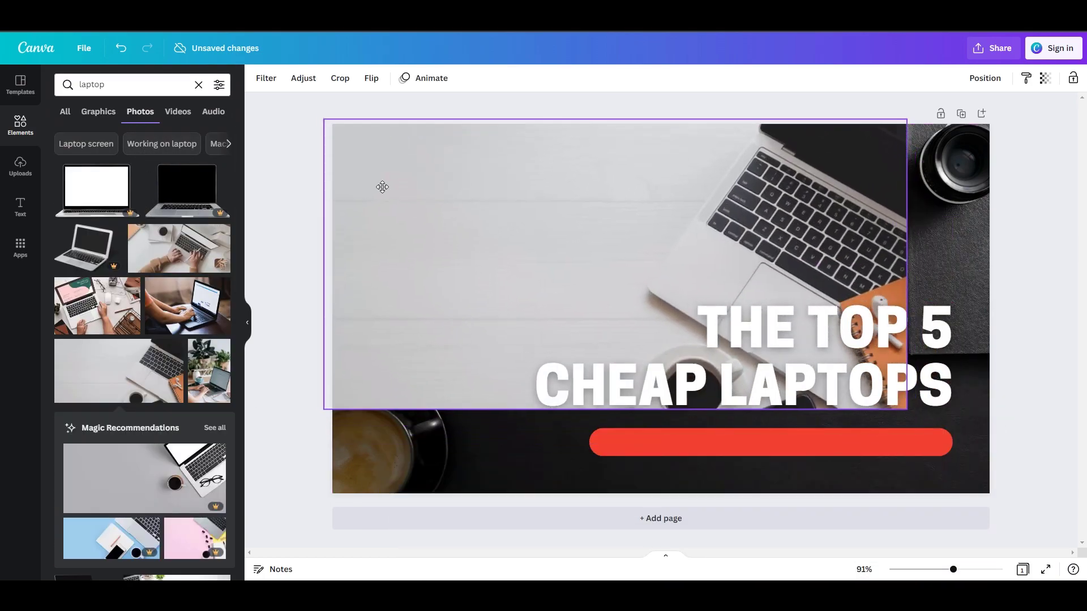
{"action": "left_click", "coordinate": [986, 78]}
{"action": "left_click", "coordinate": [935, 111]}
{"action": "left_click_drag", "start_coordinate": [908, 414], "coordinate": [987, 492]}
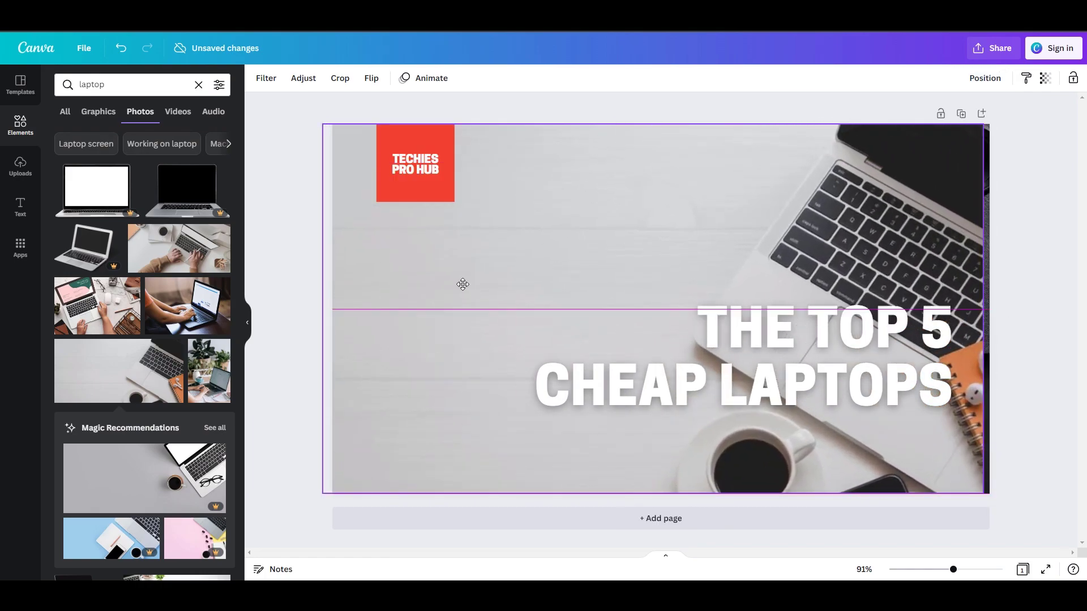
{"action": "left_click", "coordinate": [934, 442]}
{"action": "left_click", "coordinate": [985, 77]}
{"action": "left_click", "coordinate": [834, 112]}
{"action": "left_click_drag", "start_coordinate": [498, 272], "coordinate": [575, 277]}
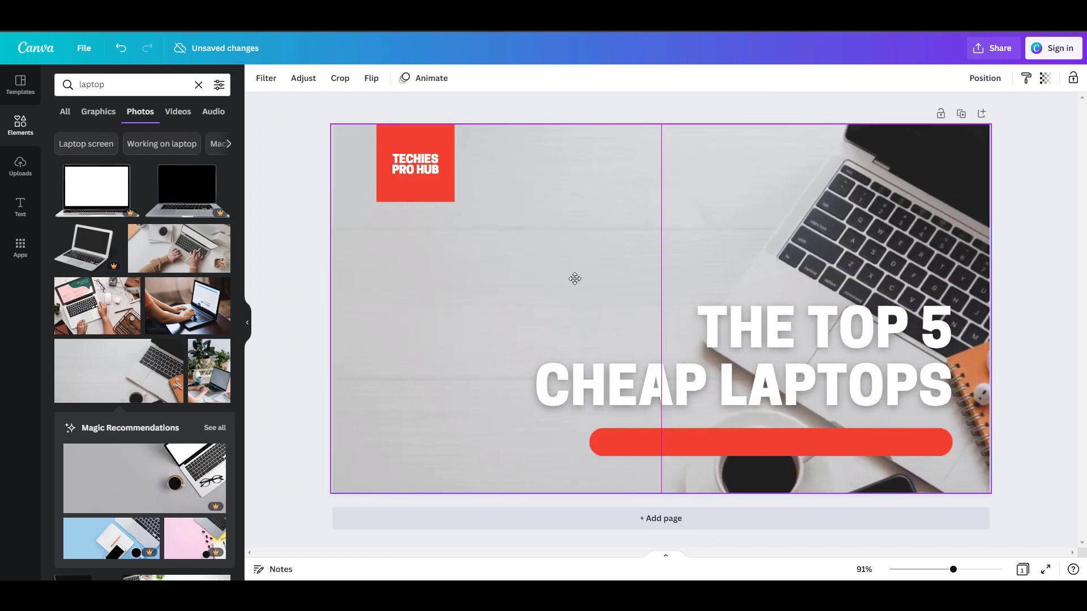
Move the title into the upper canvas and shrink the channel logo.
{"action": "left_click", "coordinate": [423, 159]}
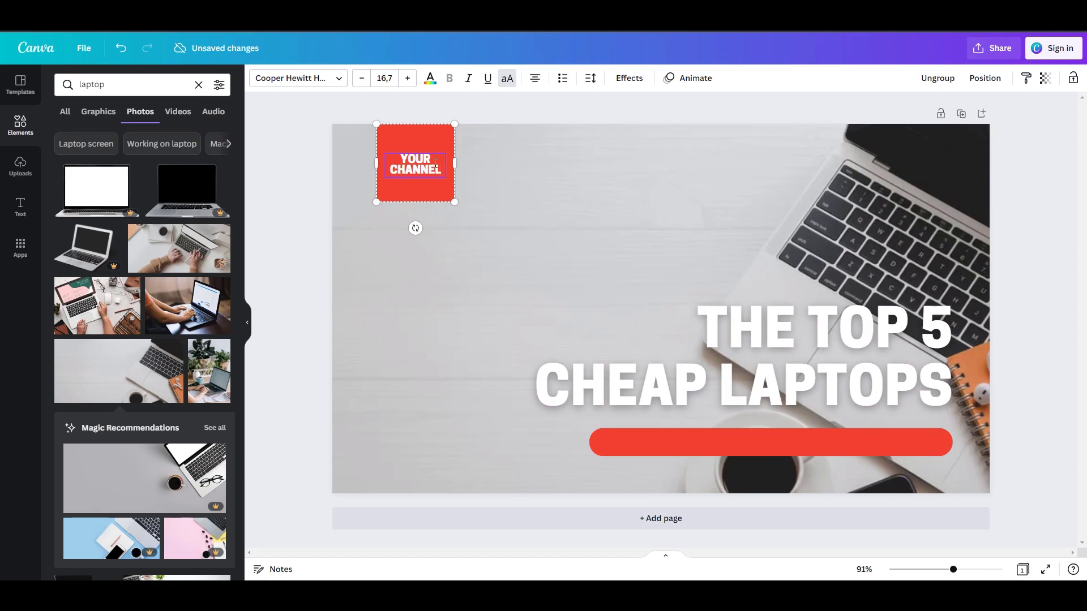
{"action": "left_click_drag", "start_coordinate": [741, 337], "coordinate": [582, 191]}
{"action": "left_click", "coordinate": [427, 158]}
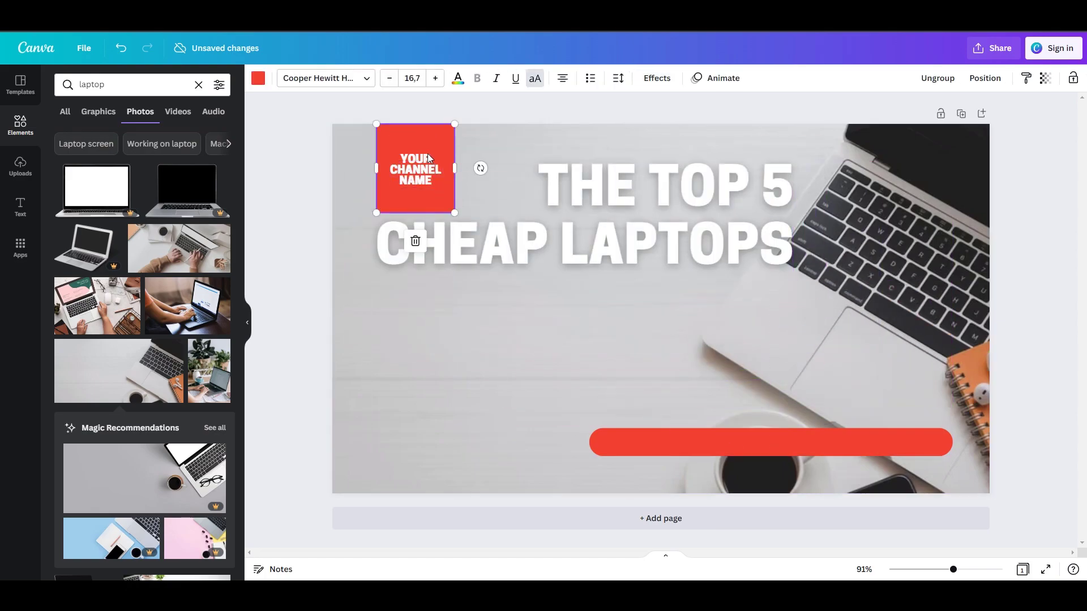
{"action": "left_click_drag", "start_coordinate": [455, 213], "coordinate": [441, 197]}
{"action": "left_click_drag", "start_coordinate": [566, 243], "coordinate": [543, 231]}
Duplicate the title as 'FOR STUDENTS' and place it just above the red bar.
{"action": "left_click", "coordinate": [531, 119]}
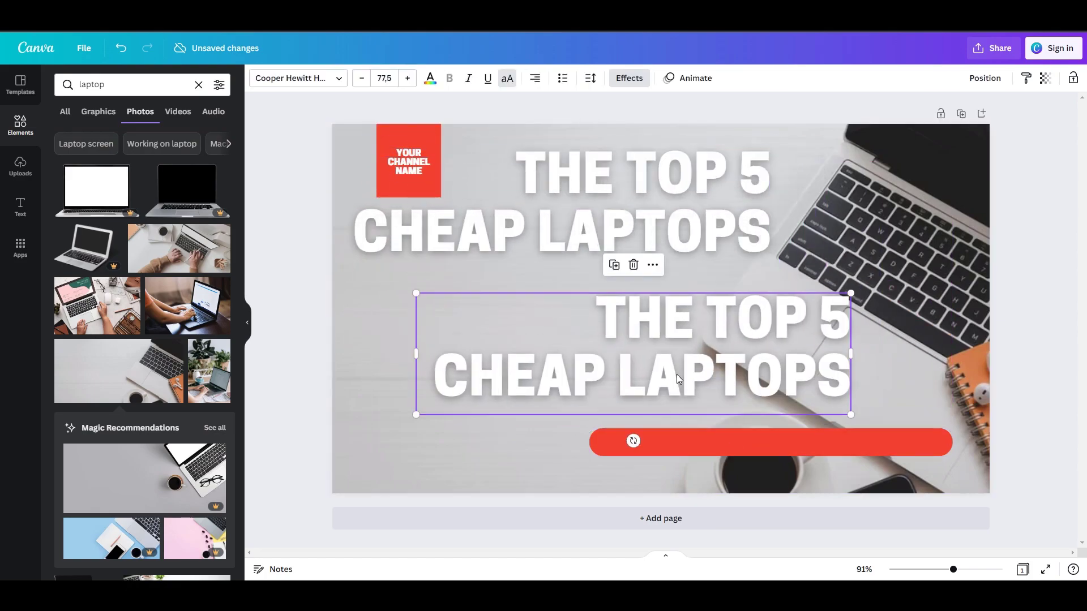
{"action": "type", "text": "FOR STUDENTS"}
{"action": "left_click_drag", "start_coordinate": [680, 345], "coordinate": [773, 413]}
{"action": "key", "text": "Escape"}
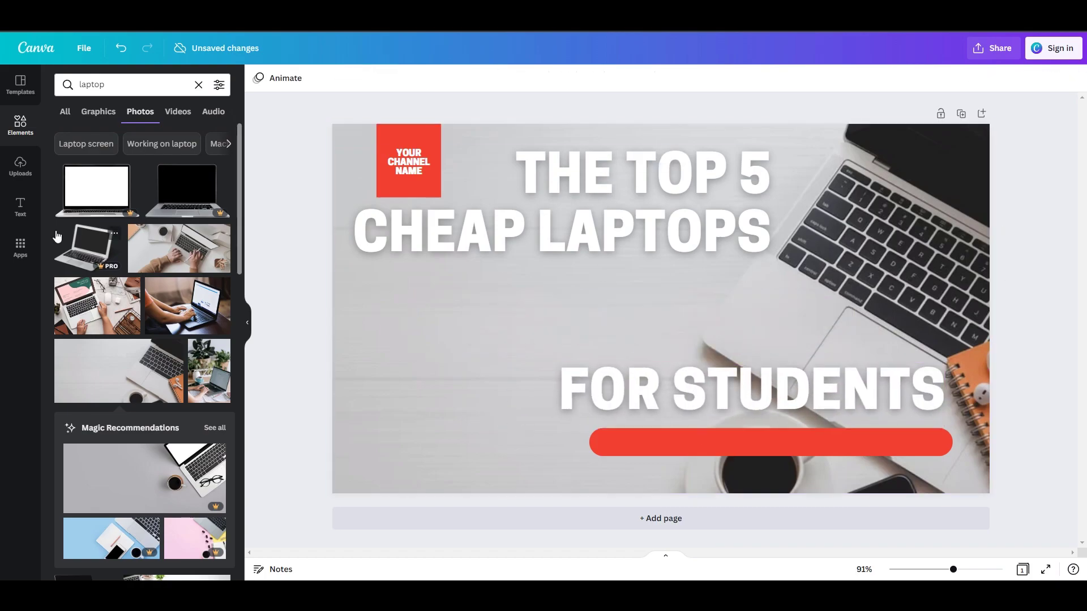